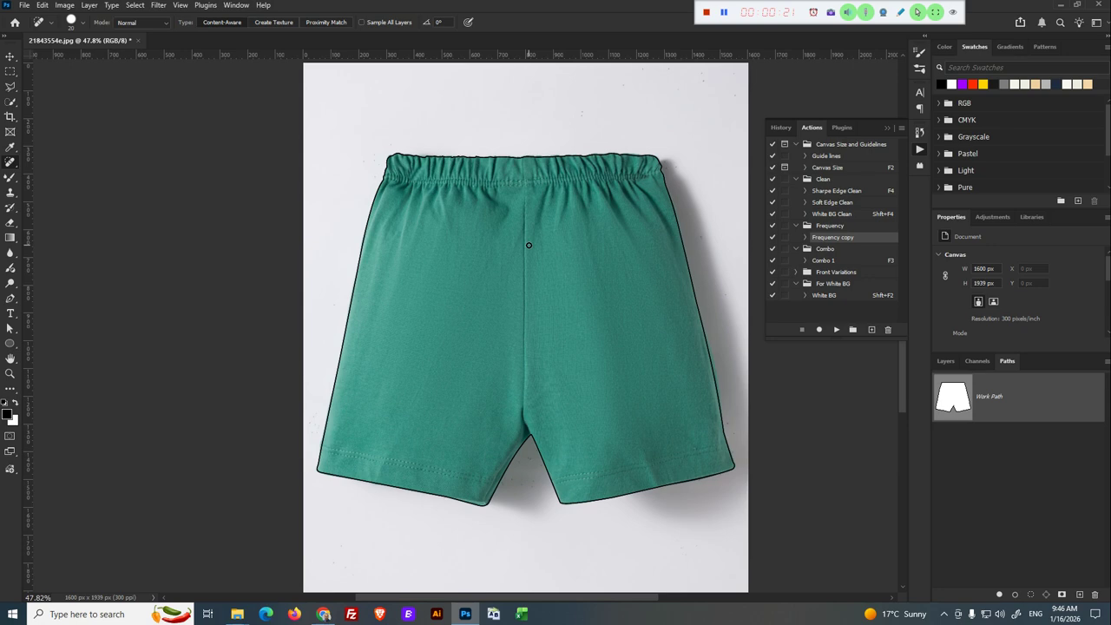
Run the Sharpe Edge Clean action on the green shorts image and deselect the work path.
{"action": "left_click", "coordinate": [10, 56]}
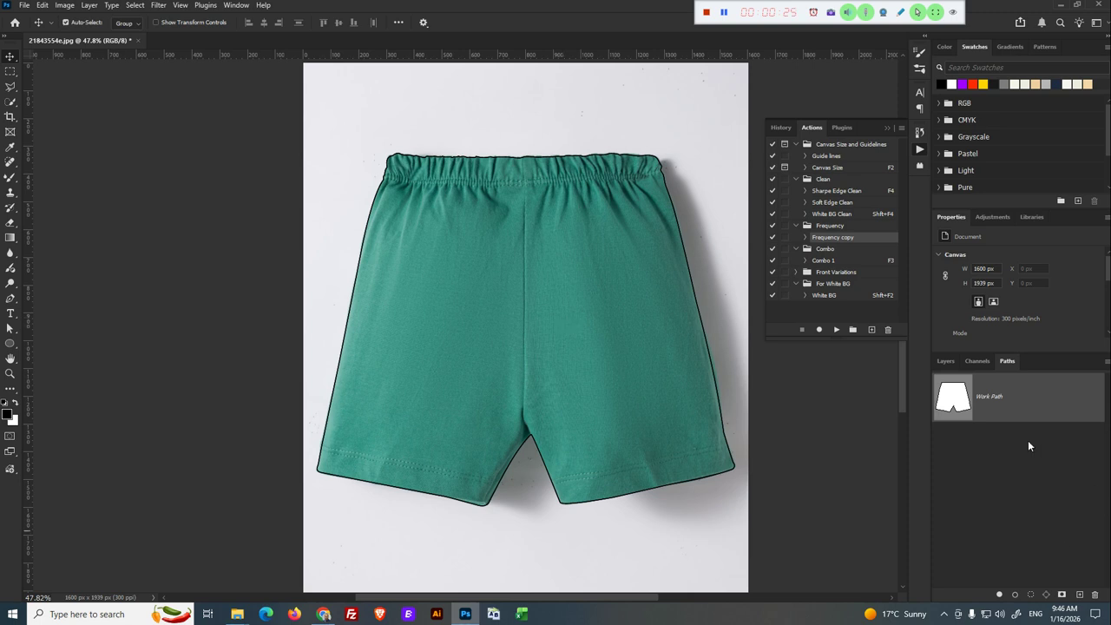
{"action": "left_click", "coordinate": [888, 128]}
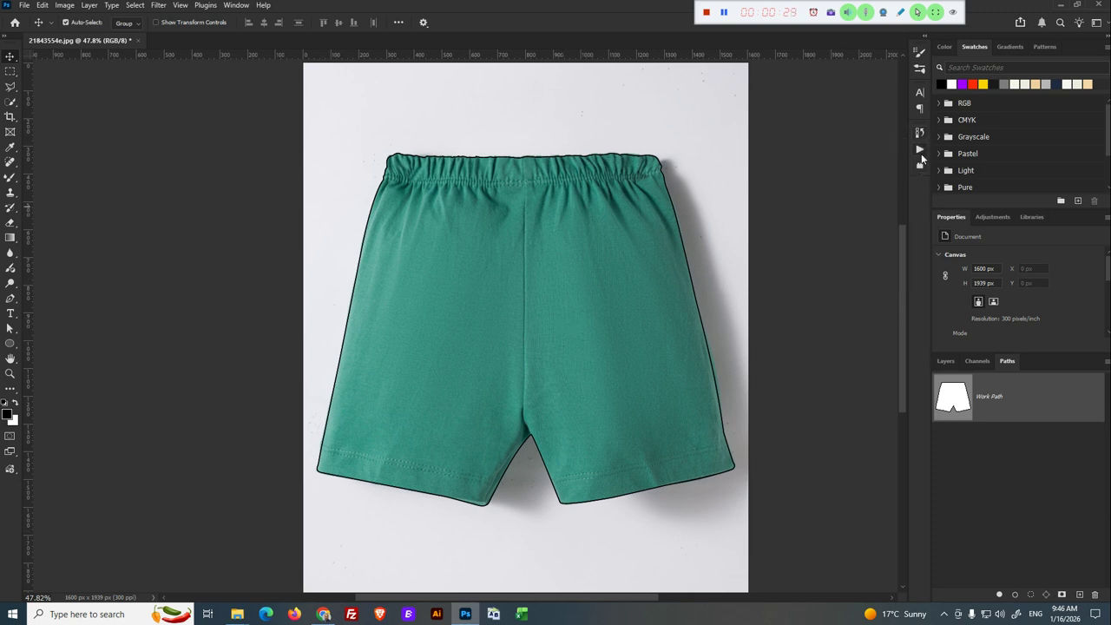
{"action": "left_click", "coordinate": [921, 149]}
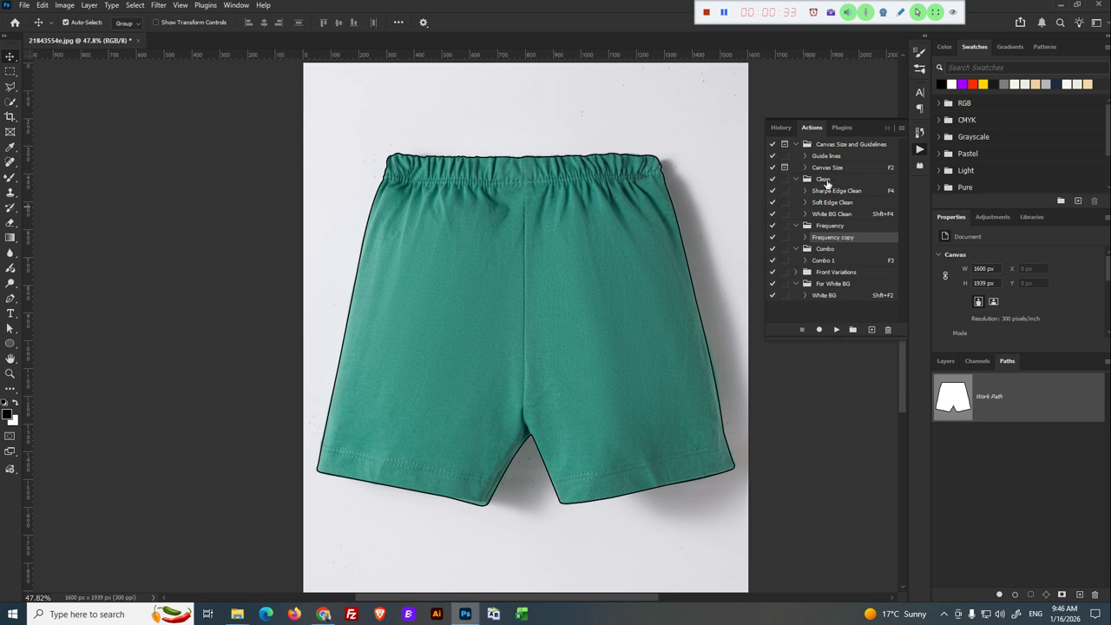
{"action": "left_click", "coordinate": [824, 180]}
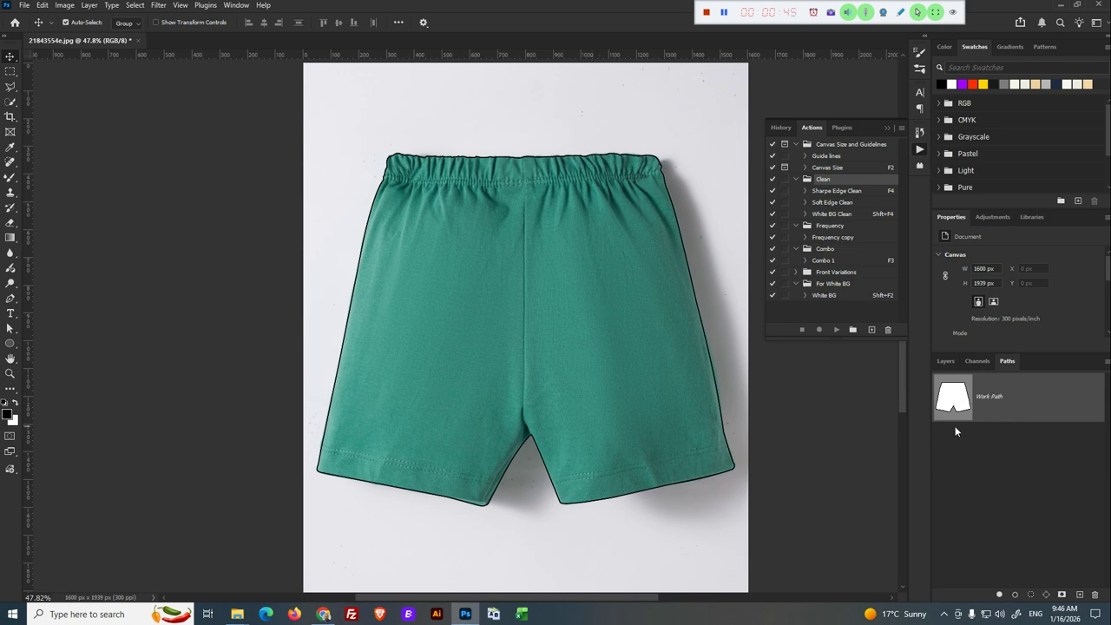
{"action": "left_click", "coordinate": [835, 193]}
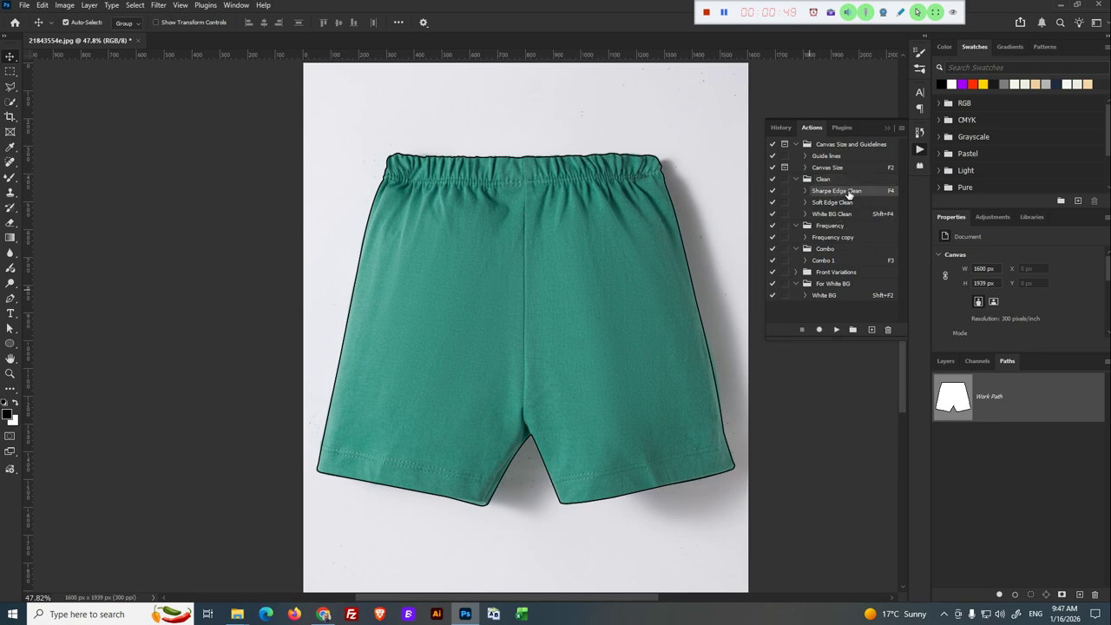
{"action": "left_click", "coordinate": [835, 331]}
{"action": "left_click", "coordinate": [981, 453]}
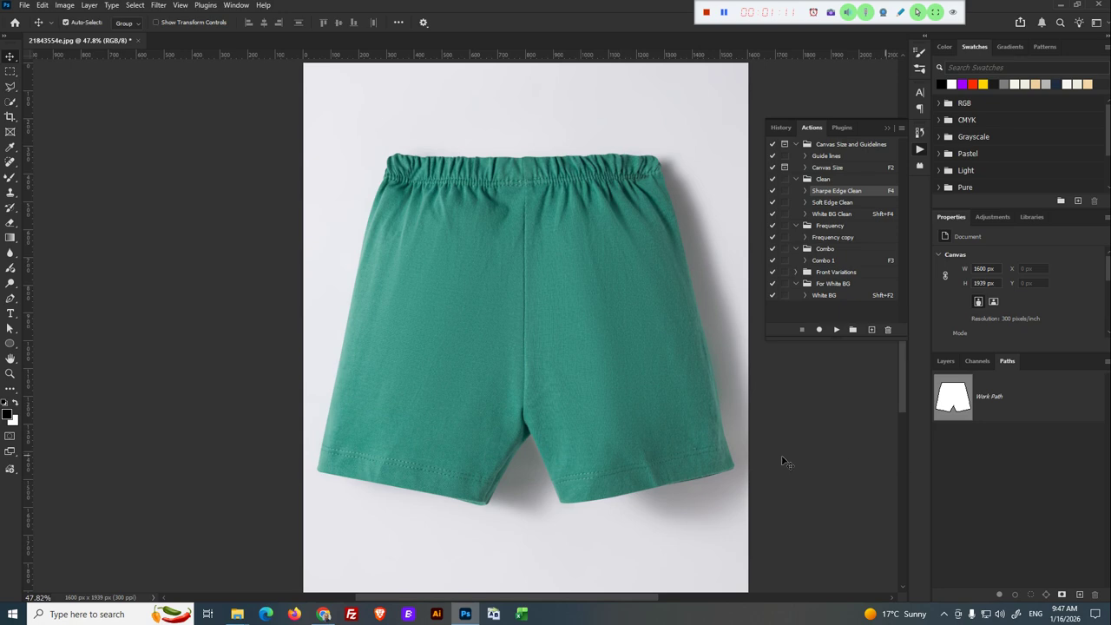
Run the White BG action twice on the cleaned shorts image to whiten its background.
{"action": "scroll", "coordinate": [469, 443], "scroll_direction": "down", "scroll_amount": 2}
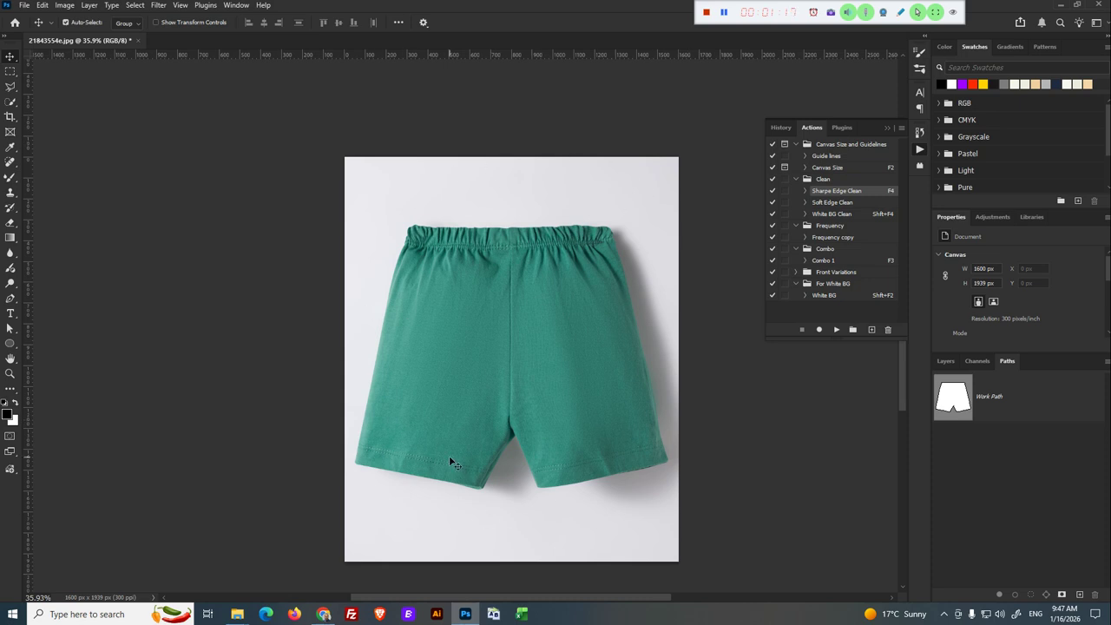
{"action": "scroll", "coordinate": [612, 190], "scroll_direction": "up", "scroll_amount": 5}
{"action": "scroll", "coordinate": [584, 189], "scroll_direction": "down", "scroll_amount": 2}
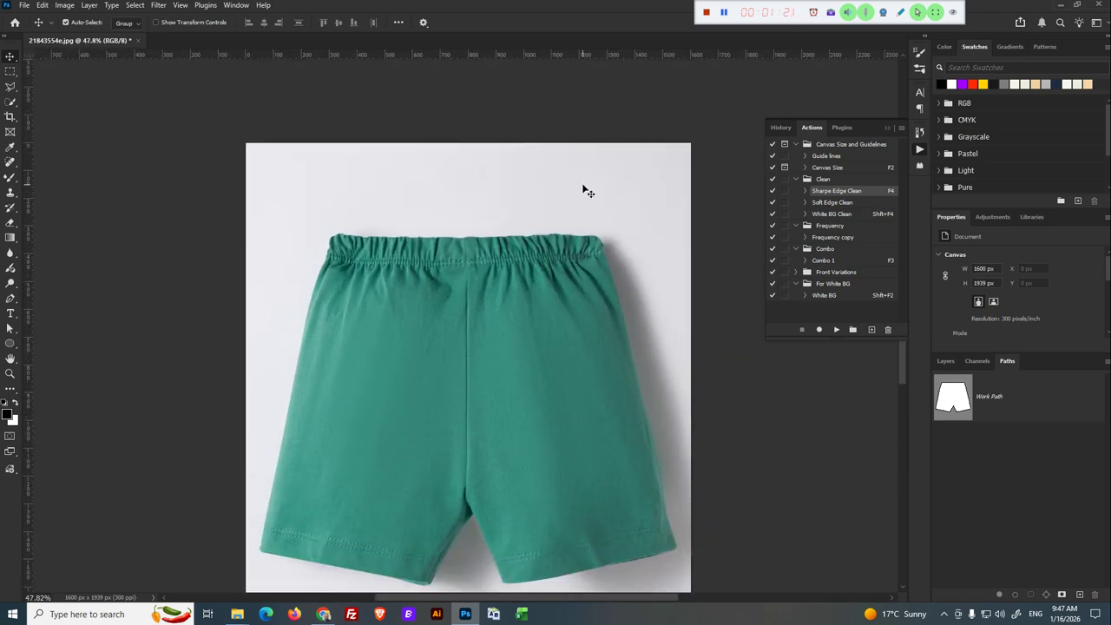
{"action": "scroll", "coordinate": [583, 190], "scroll_direction": "down", "scroll_amount": 2}
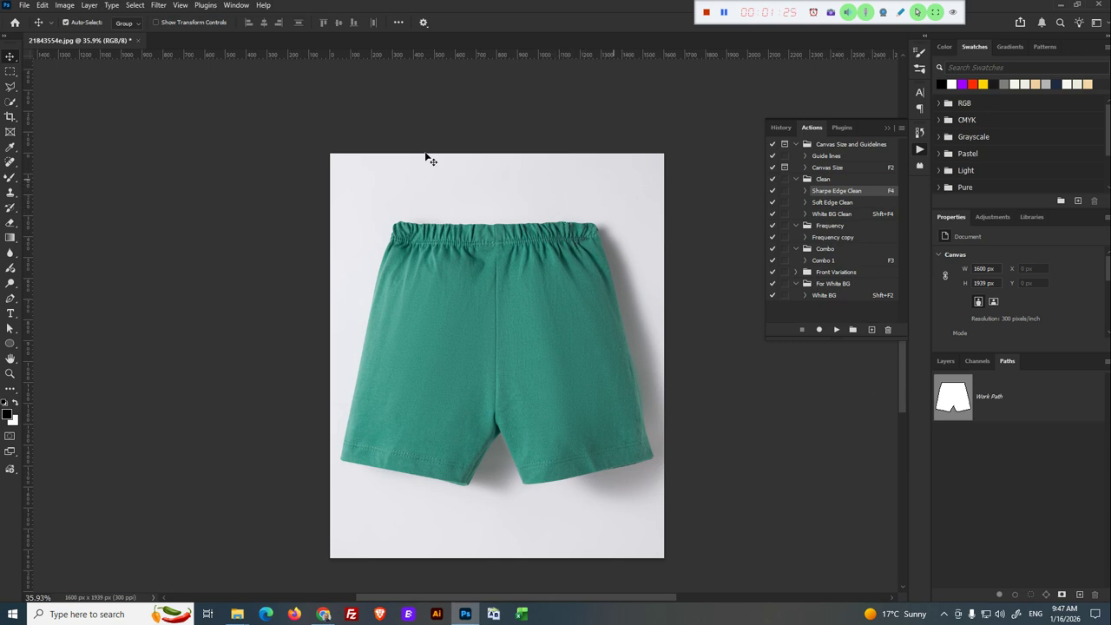
{"action": "left_click", "coordinate": [822, 296]}
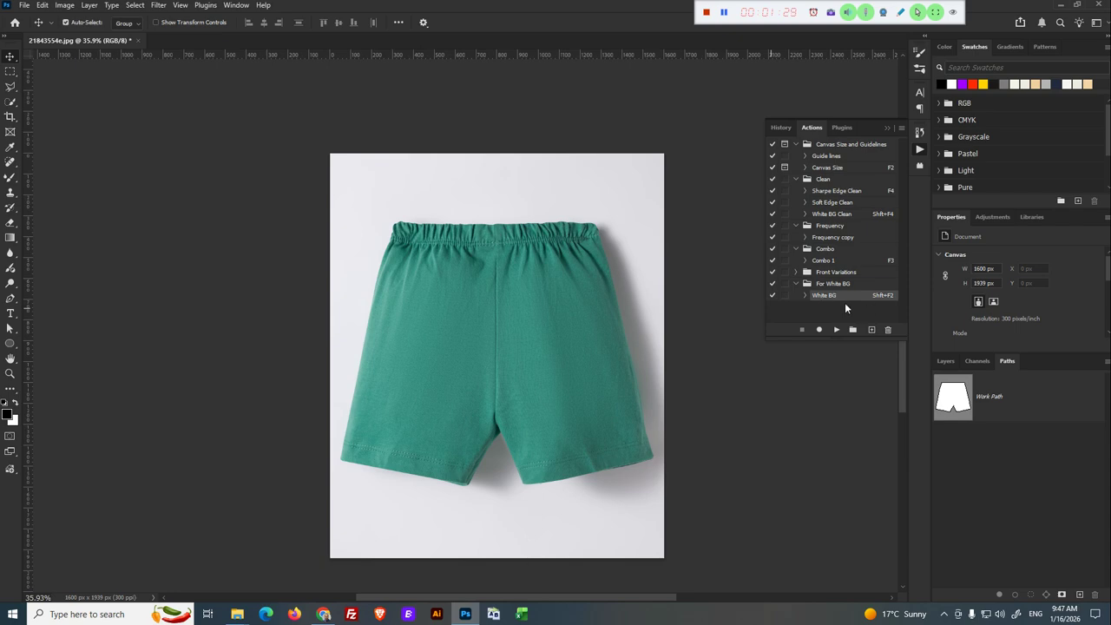
{"action": "left_click", "coordinate": [837, 331]}
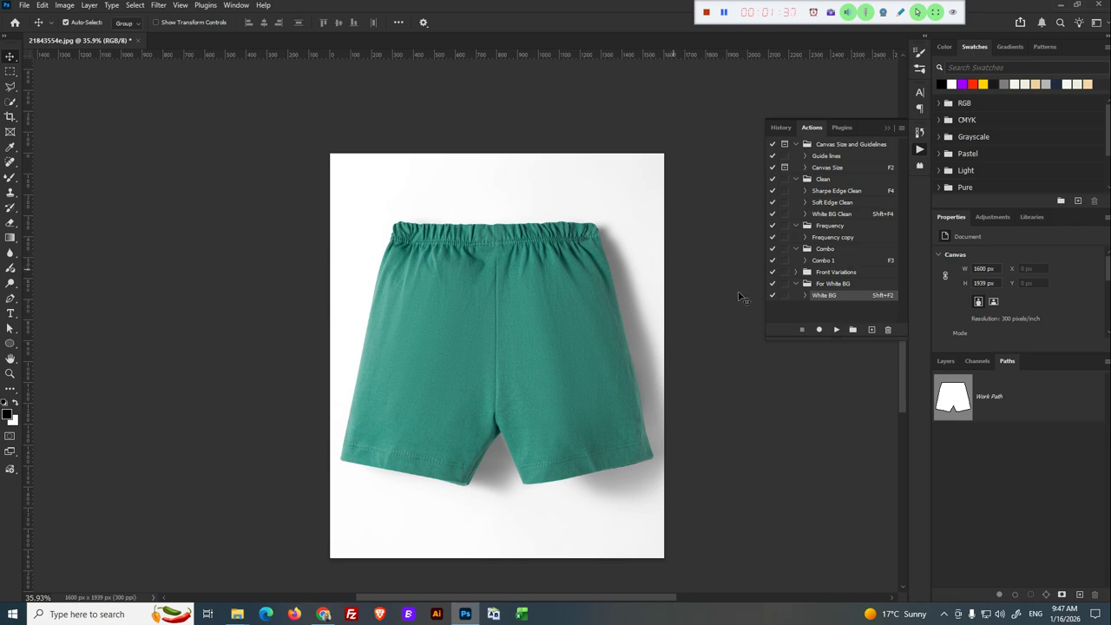
{"action": "left_click", "coordinate": [836, 330]}
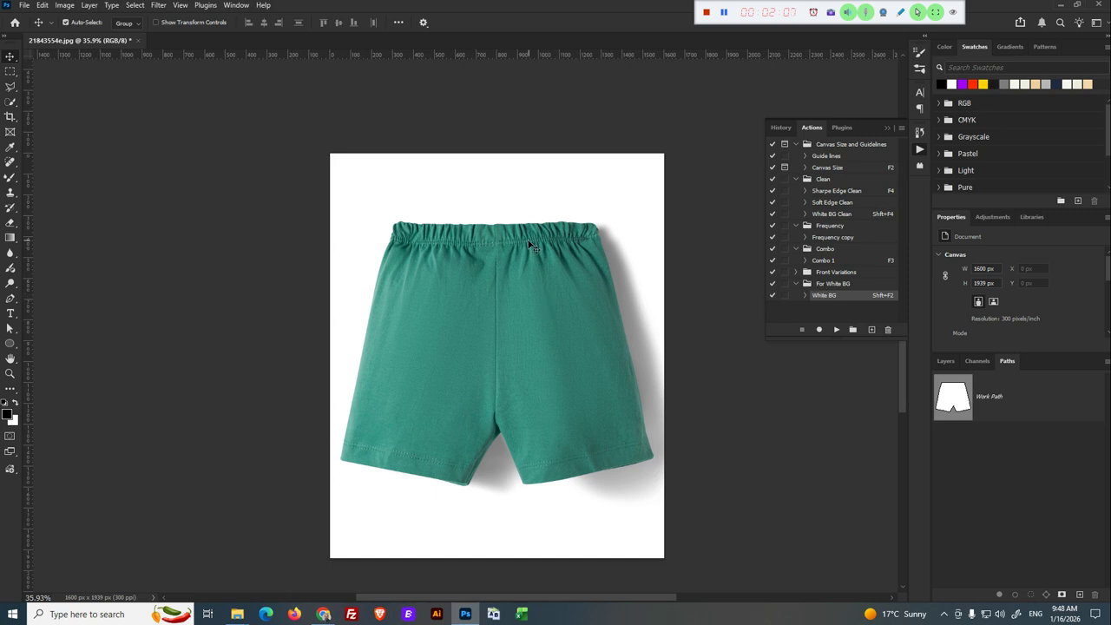
Close 21843554e.jpg without saving the changes.
{"action": "left_click", "coordinate": [836, 192]}
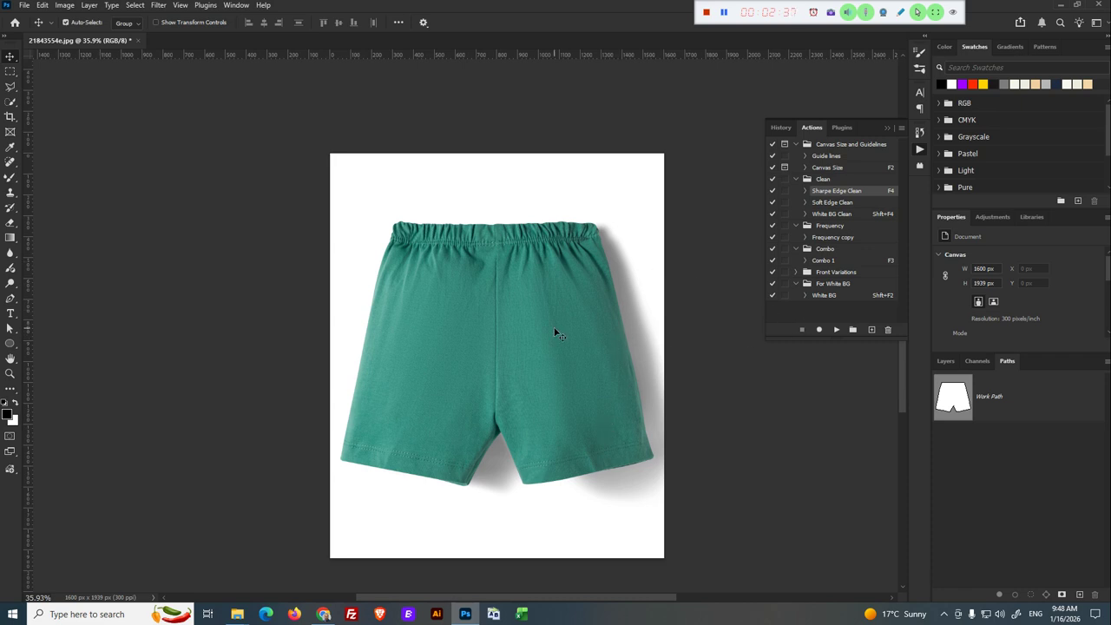
{"action": "key", "text": "ctrl+w"}
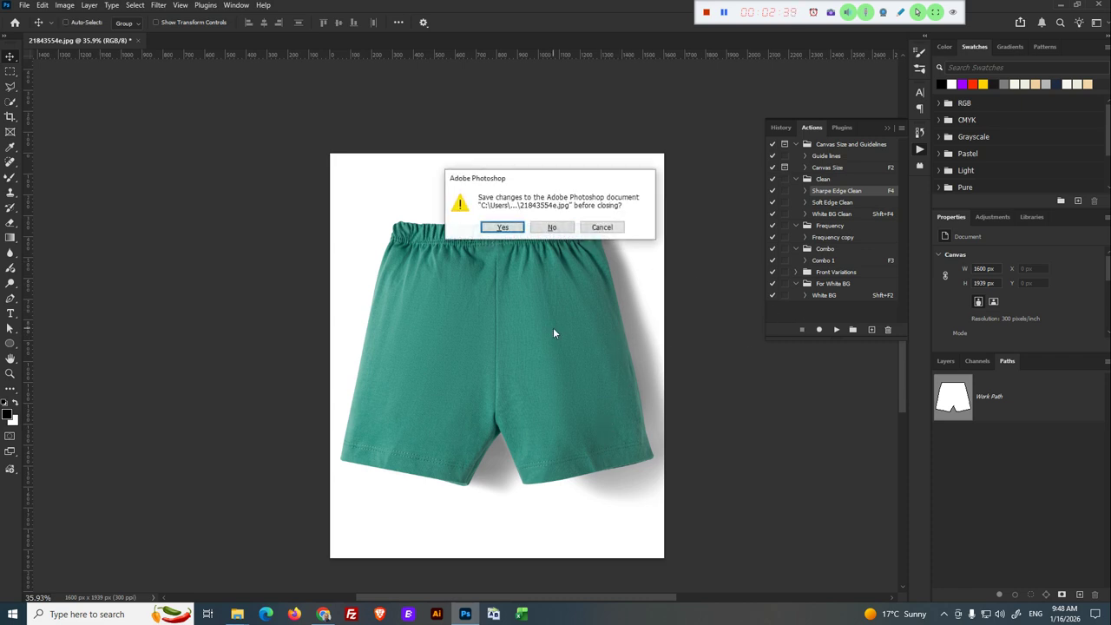
{"action": "left_click", "coordinate": [555, 230]}
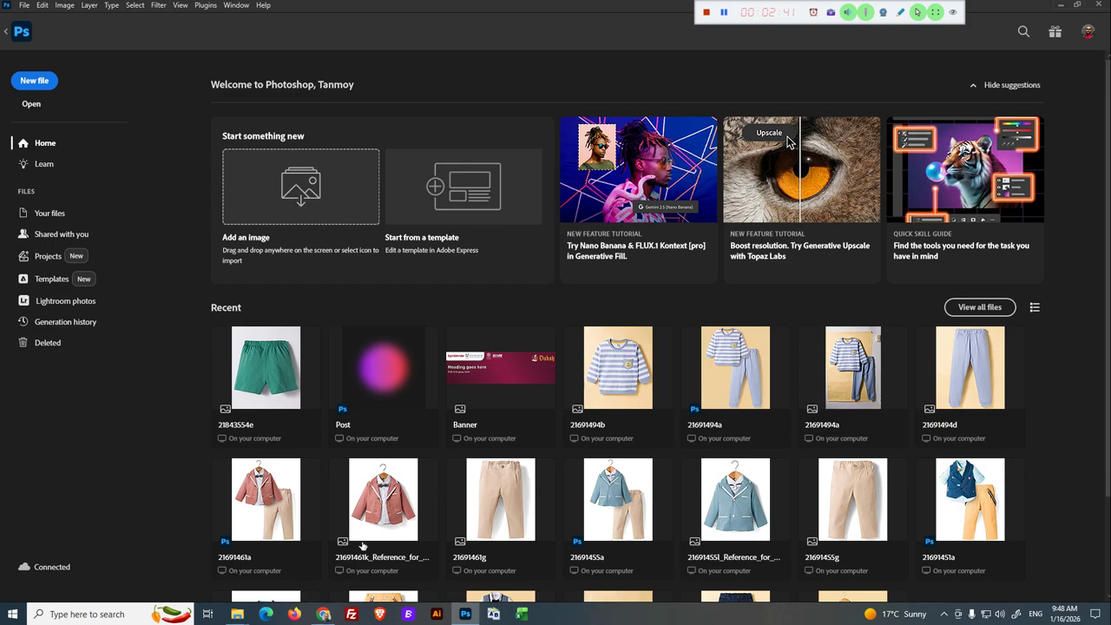
Reopen the original 21843554e image in Photoshop from its folder in File Explorer.
{"action": "mouse_move", "coordinate": [237, 613]}
{"action": "left_click", "coordinate": [161, 565]}
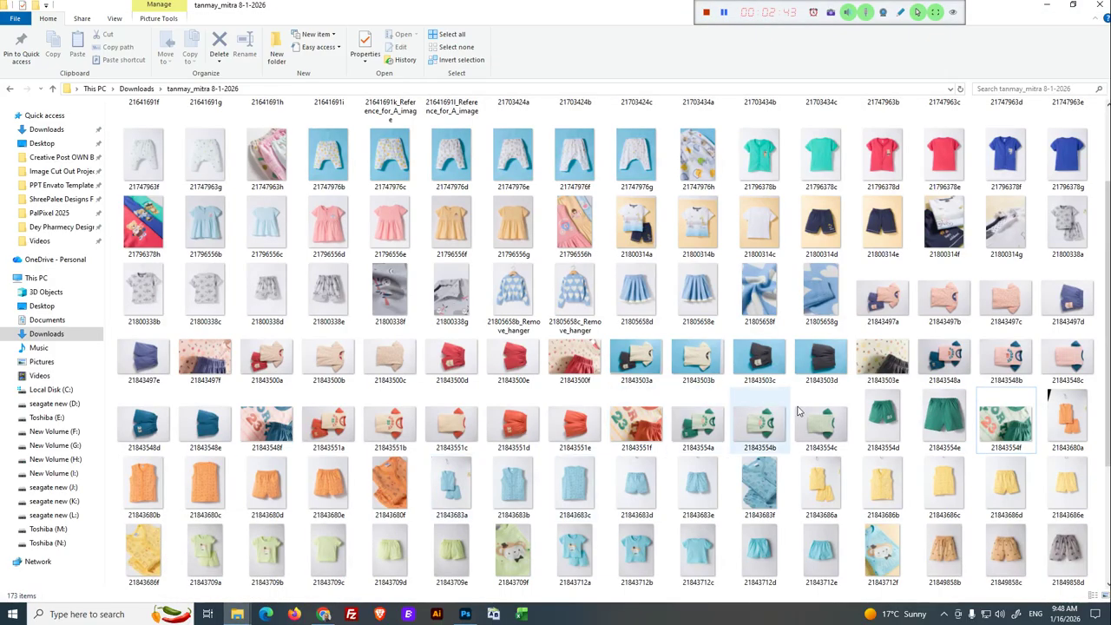
{"action": "left_click", "coordinate": [946, 413]}
{"action": "left_click_drag", "start_coordinate": [942, 430], "coordinate": [608, 234]}
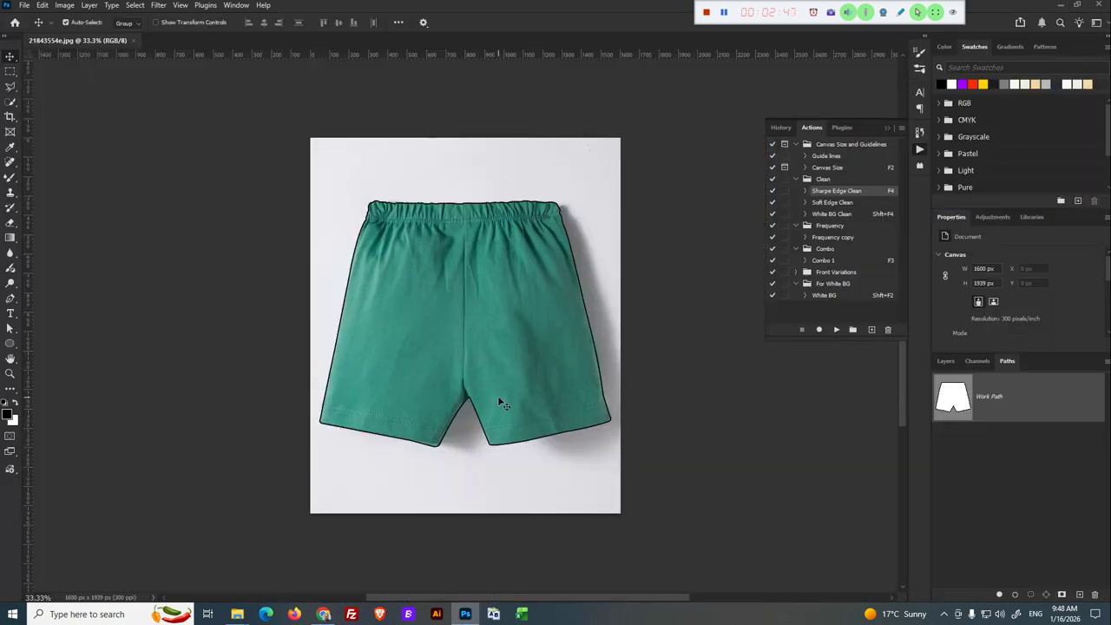
{"action": "scroll", "coordinate": [550, 261], "scroll_direction": "up", "scroll_amount": 5}
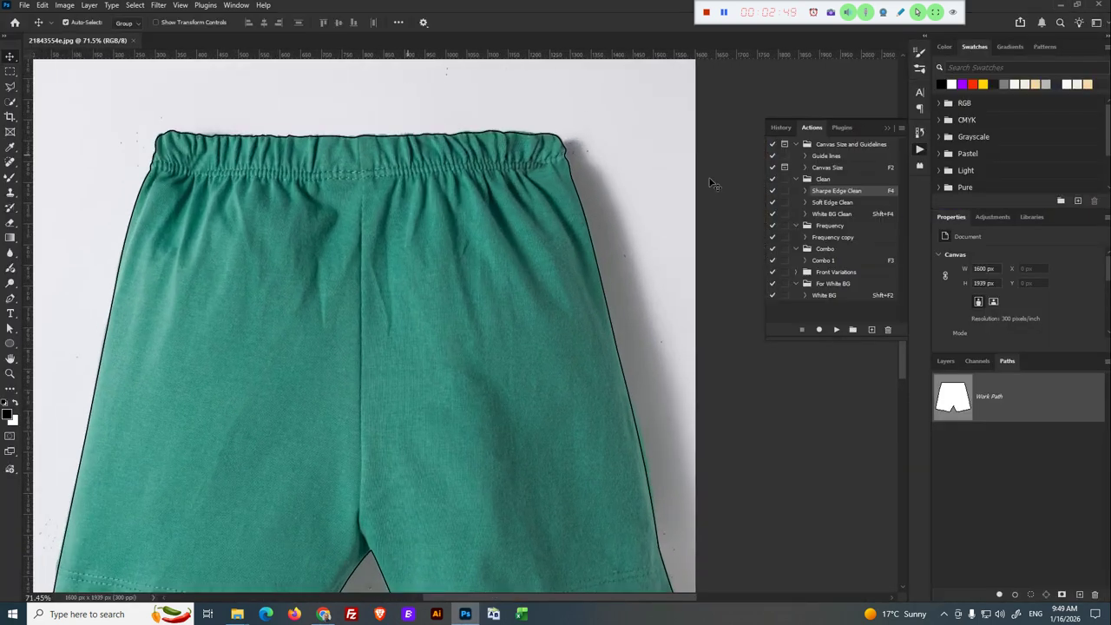
{"action": "scroll", "coordinate": [518, 211], "scroll_direction": "down", "scroll_amount": 5}
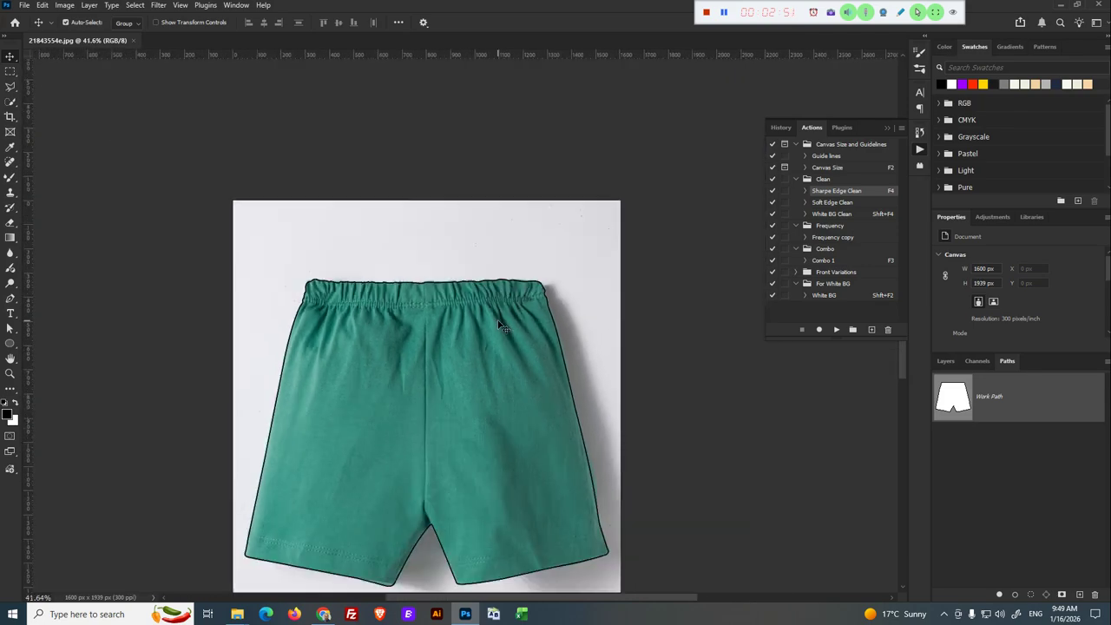
{"action": "key", "text": "alt+Tab"}
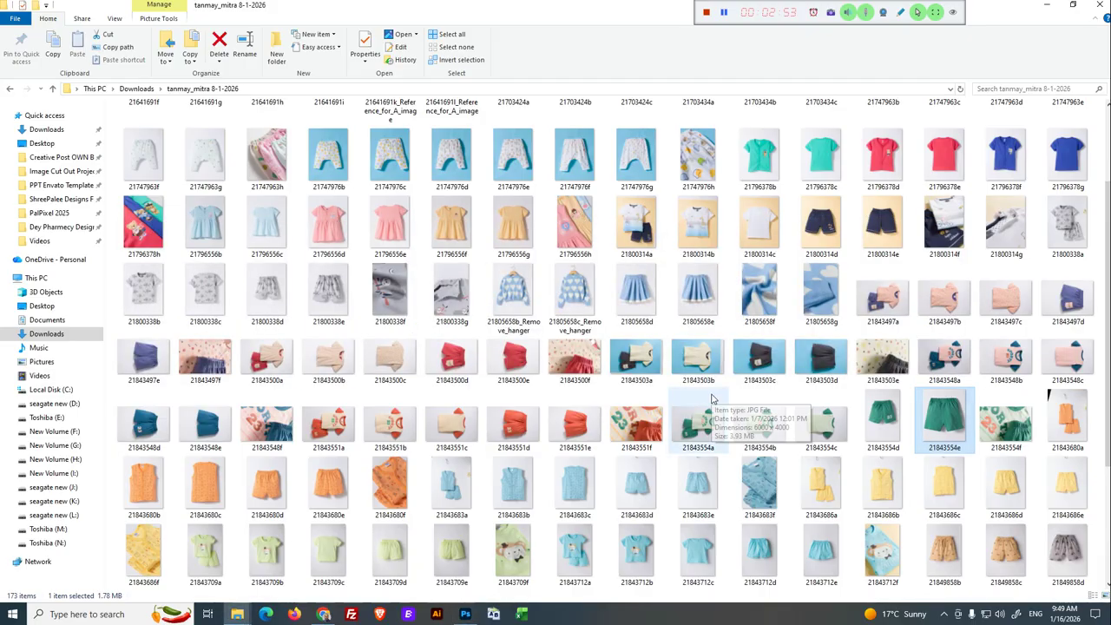
{"action": "key", "text": "alt+Tab"}
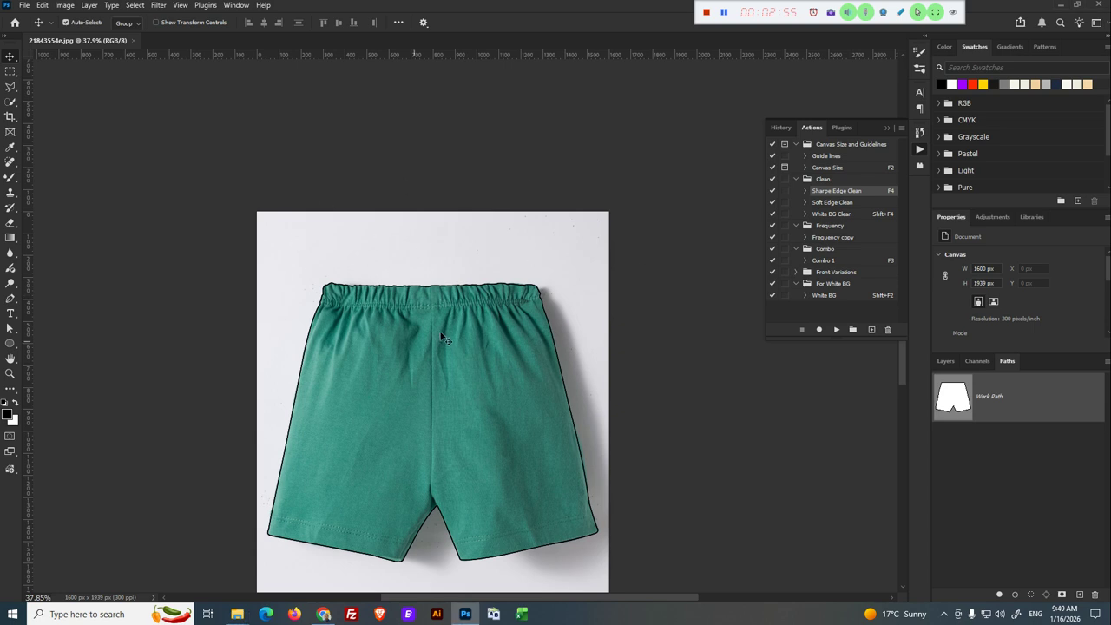
Run the White BG Clean action on the reopened shorts image and deselect the work path.
{"action": "left_click_drag", "start_coordinate": [514, 459], "coordinate": [541, 384]}
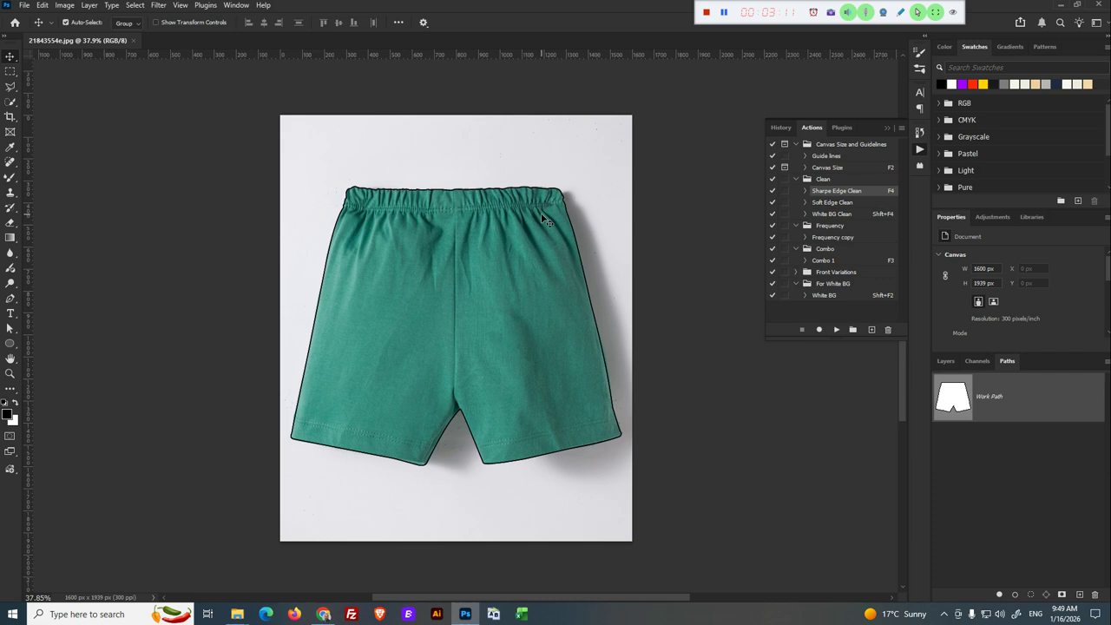
{"action": "left_click", "coordinate": [830, 215]}
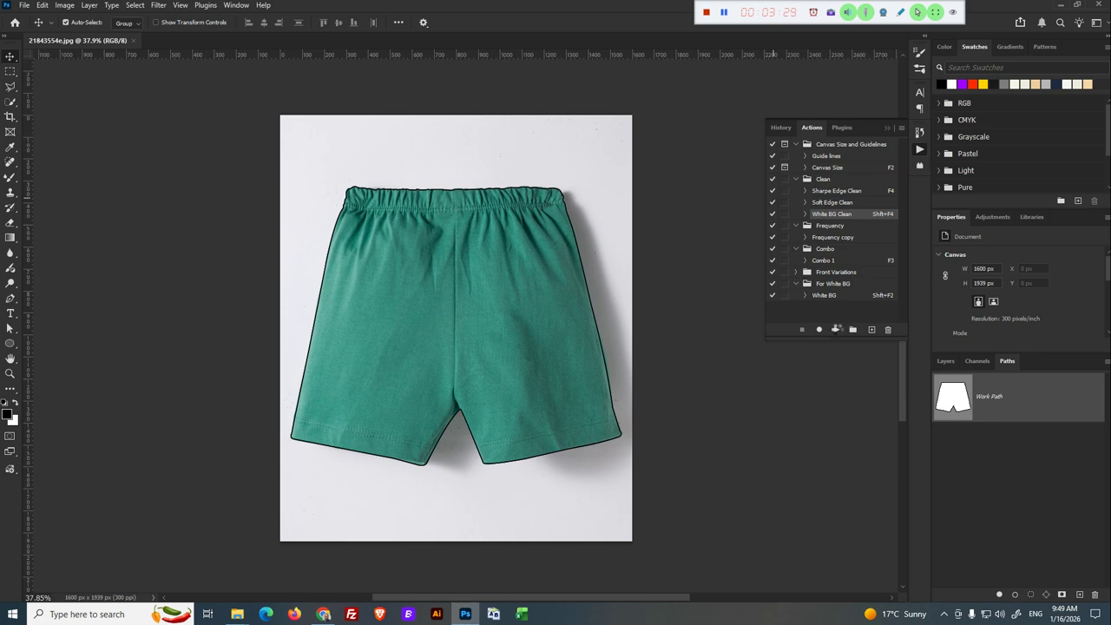
{"action": "left_click", "coordinate": [835, 330]}
{"action": "left_click", "coordinate": [836, 330]}
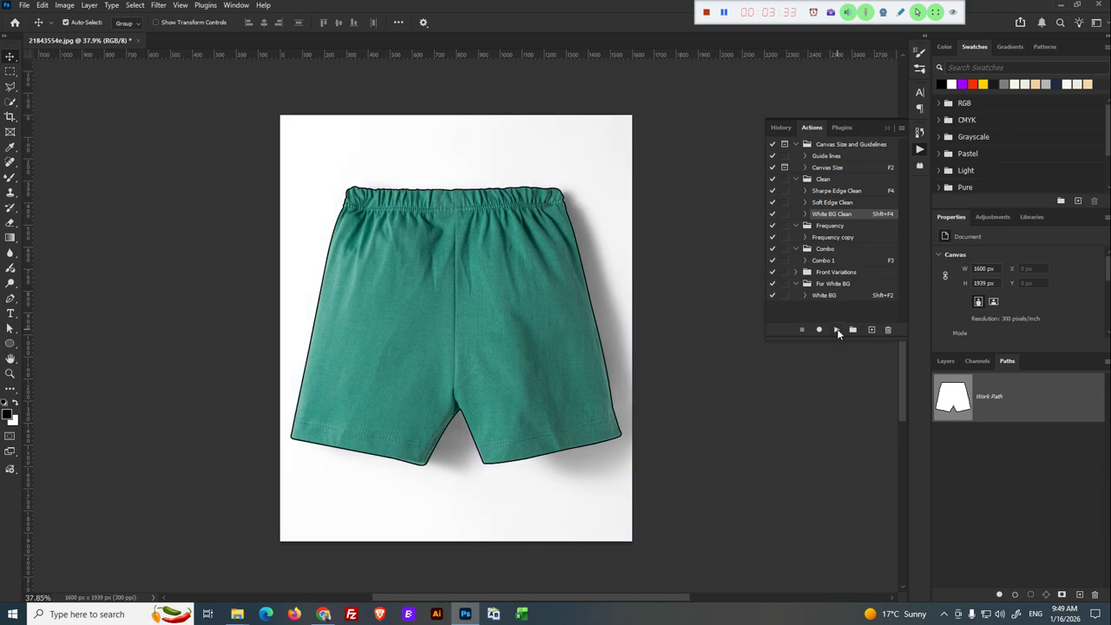
{"action": "left_click", "coordinate": [1019, 485]}
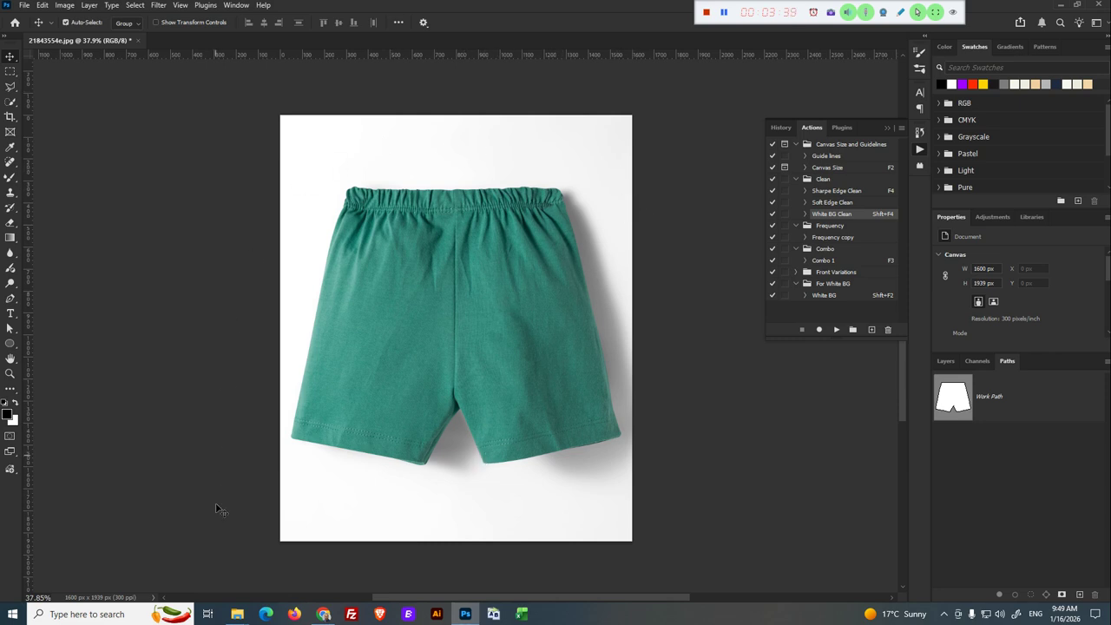
Run the White BG action once to whiten the background around the shorts further.
{"action": "left_click", "coordinate": [862, 296]}
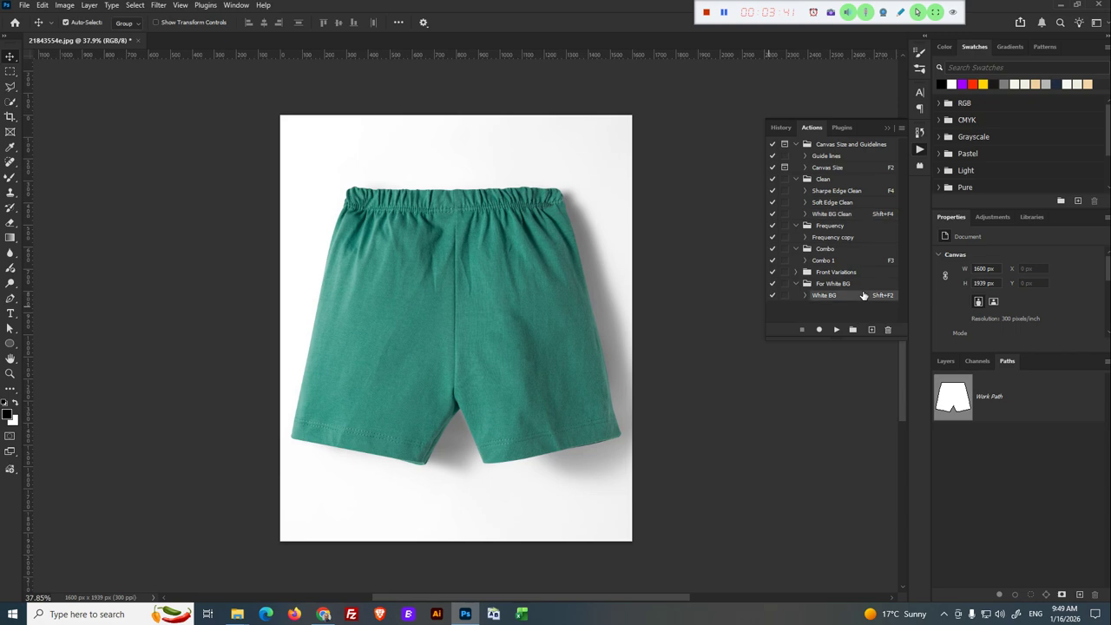
{"action": "left_click", "coordinate": [837, 331]}
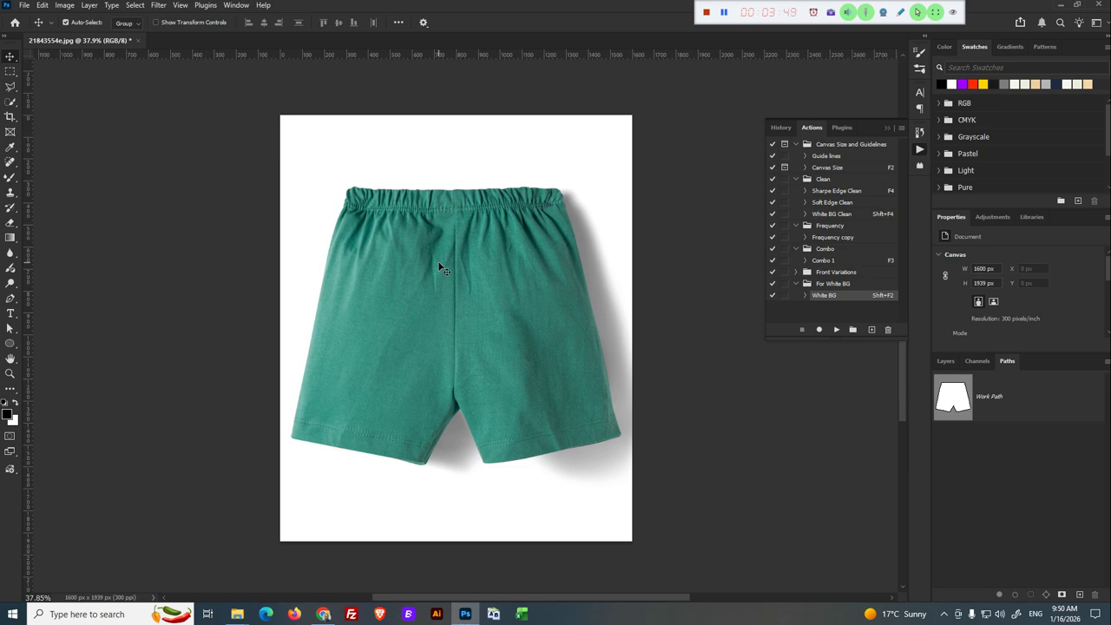
Examine the recorded commands inside the Sharpe Edge Clean action and collapse the list again.
{"action": "left_click", "coordinate": [817, 215]}
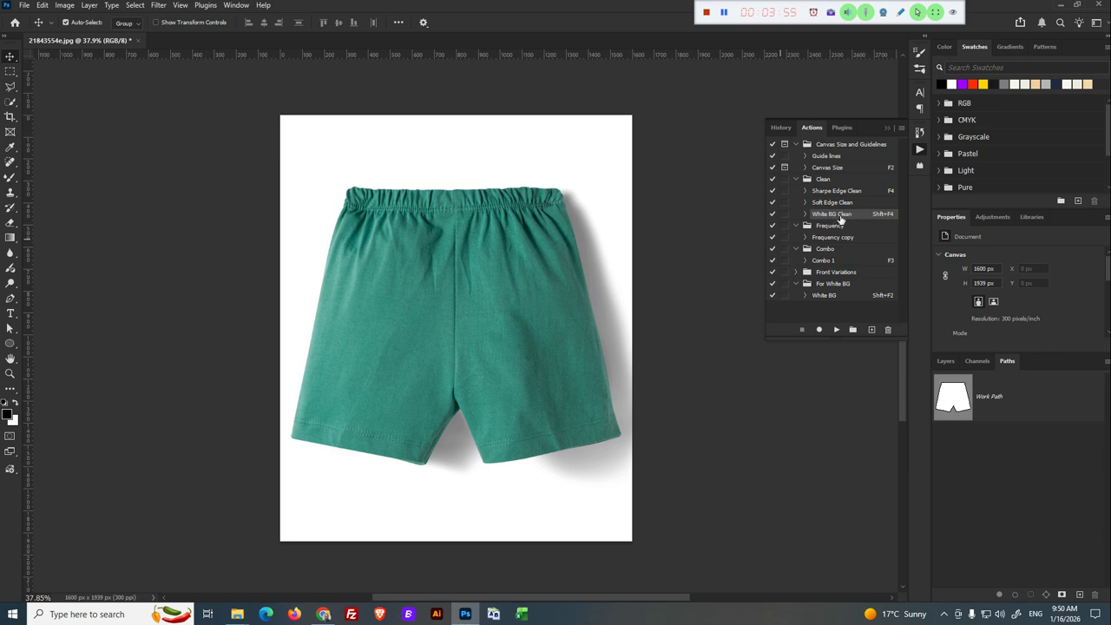
{"action": "left_click", "coordinate": [830, 193]}
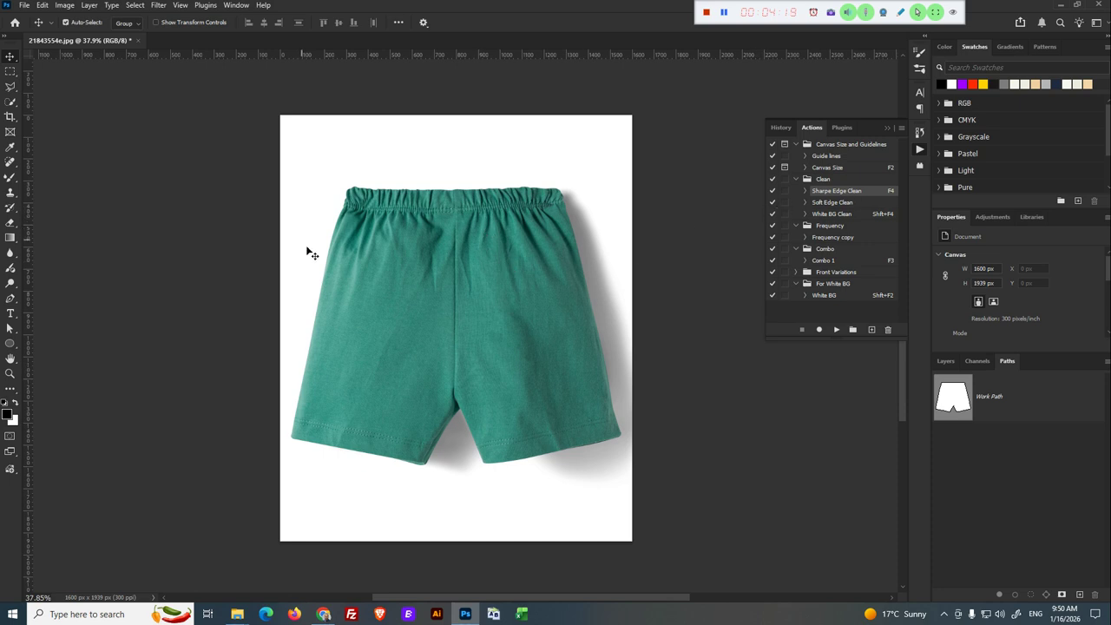
{"action": "left_click", "coordinate": [804, 191]}
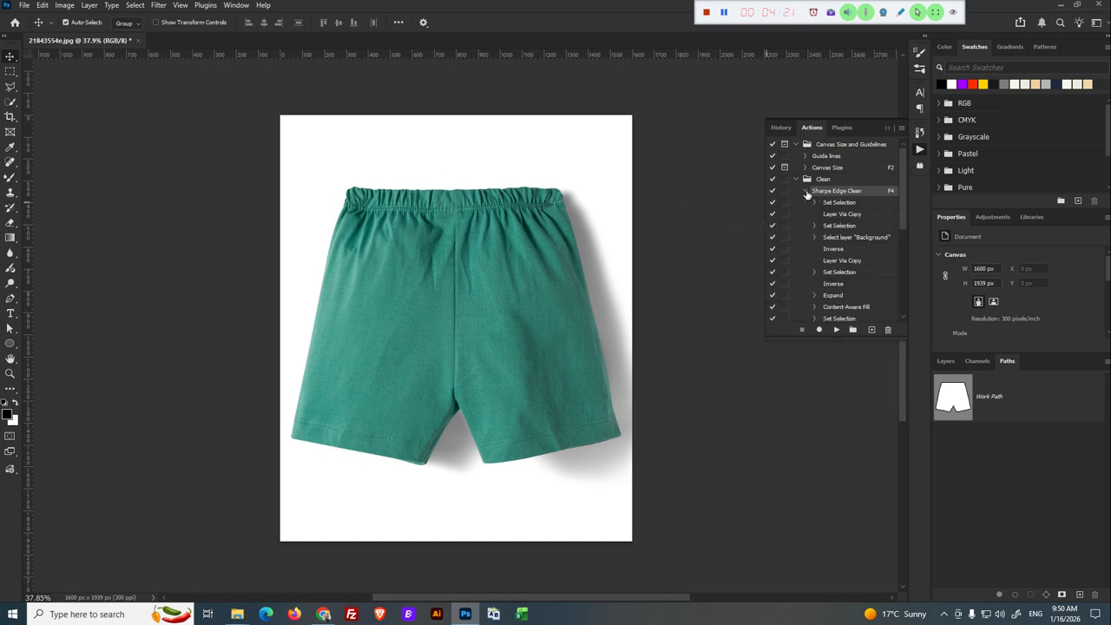
{"action": "scroll", "coordinate": [846, 260], "scroll_direction": "down", "scroll_amount": 3}
{"action": "scroll", "coordinate": [846, 260], "scroll_direction": "up", "scroll_amount": 3}
{"action": "left_click", "coordinate": [805, 191]}
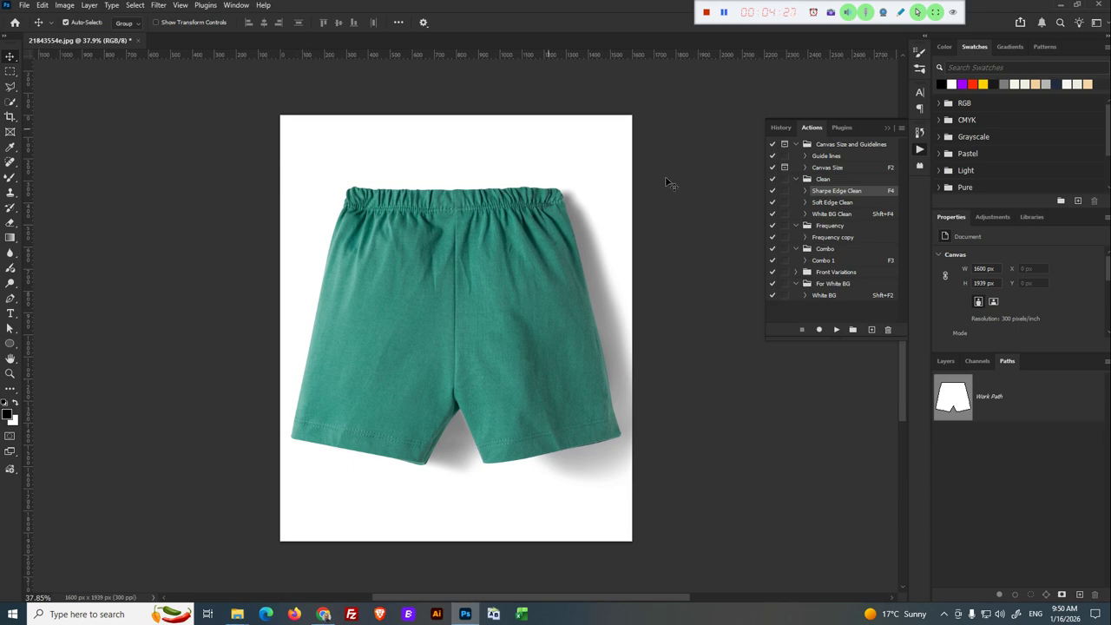
{"action": "scroll", "coordinate": [620, 281], "scroll_direction": "up", "scroll_amount": 5}
{"action": "scroll", "coordinate": [481, 218], "scroll_direction": "down", "scroll_amount": 4}
{"action": "scroll", "coordinate": [92, 248], "scroll_direction": "up", "scroll_amount": 1}
{"action": "scroll", "coordinate": [131, 241], "scroll_direction": "down", "scroll_amount": 2}
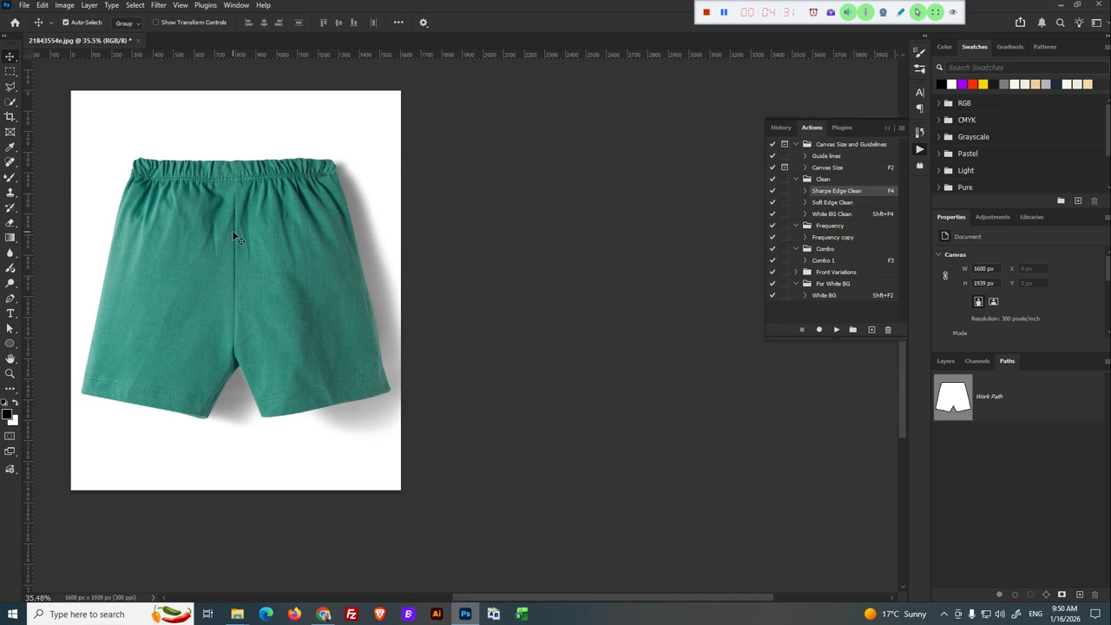
{"action": "scroll", "coordinate": [236, 237], "scroll_direction": "down", "scroll_amount": 2}
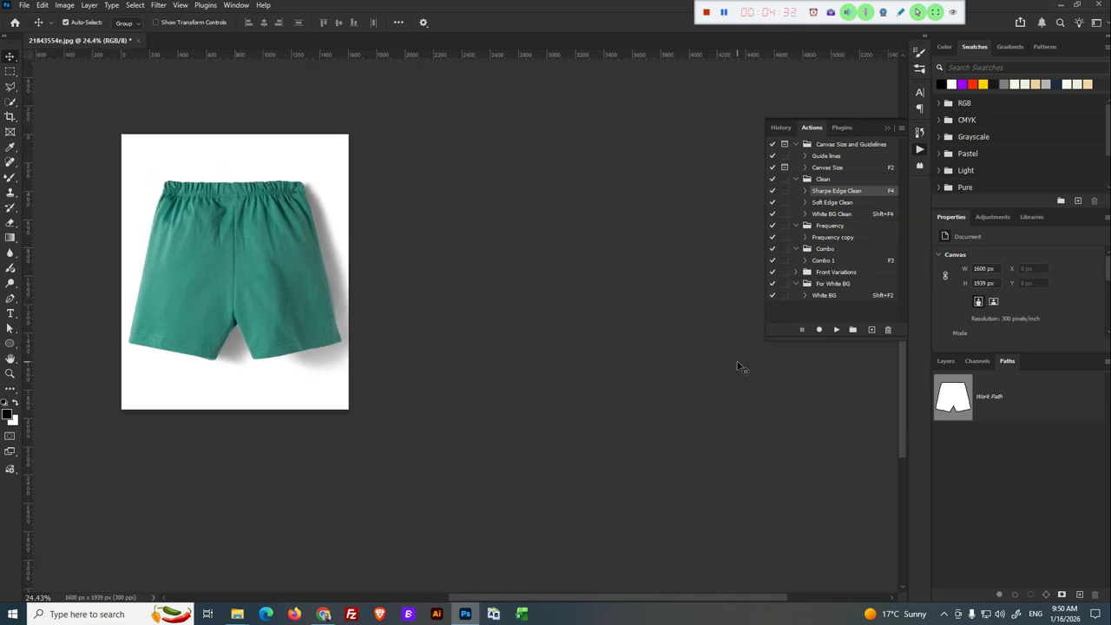